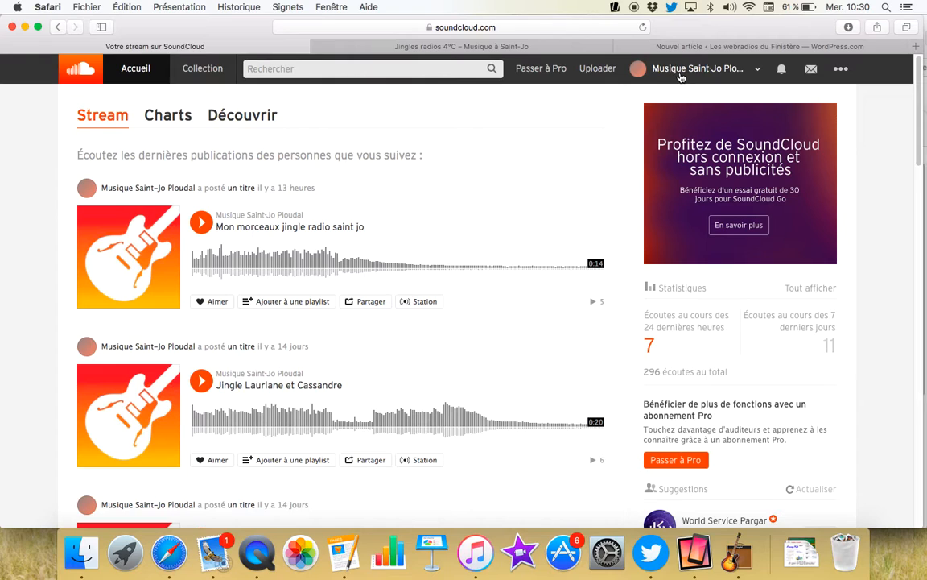
# Open the account's SoundCloud profile and look through its published tracks.
pyautogui.click(644, 68)
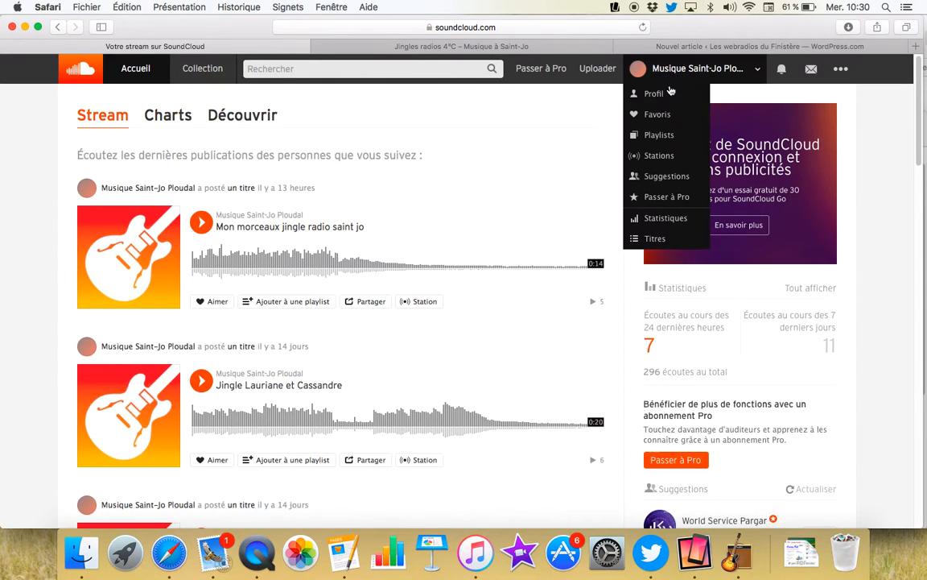
pyautogui.click(656, 91)
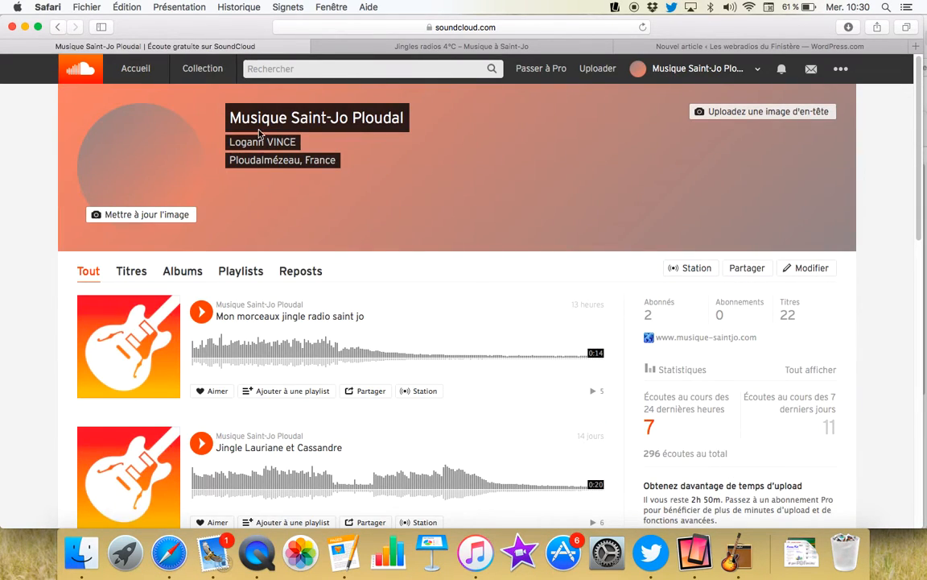
pyautogui.scroll(-5, 356, 259)
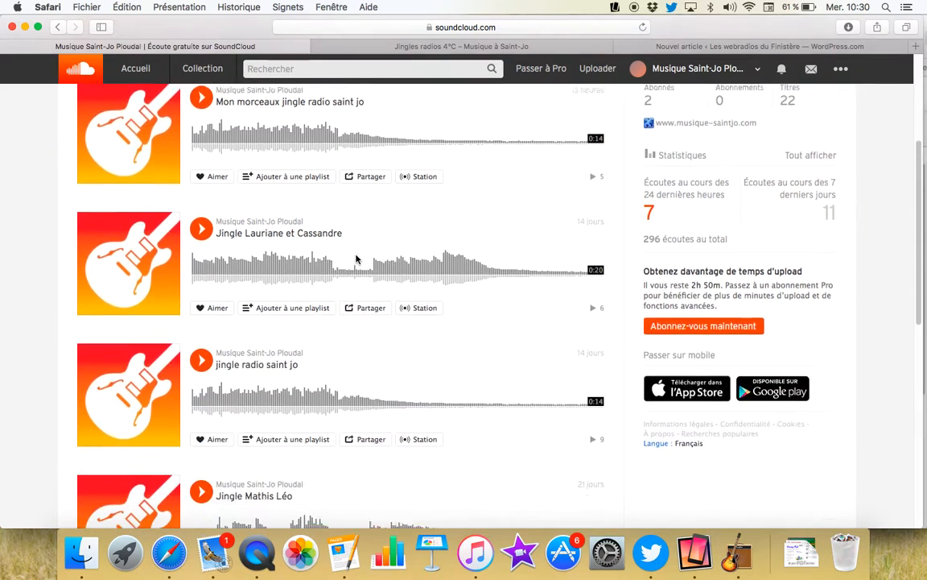
pyautogui.scroll(10, 356, 258)
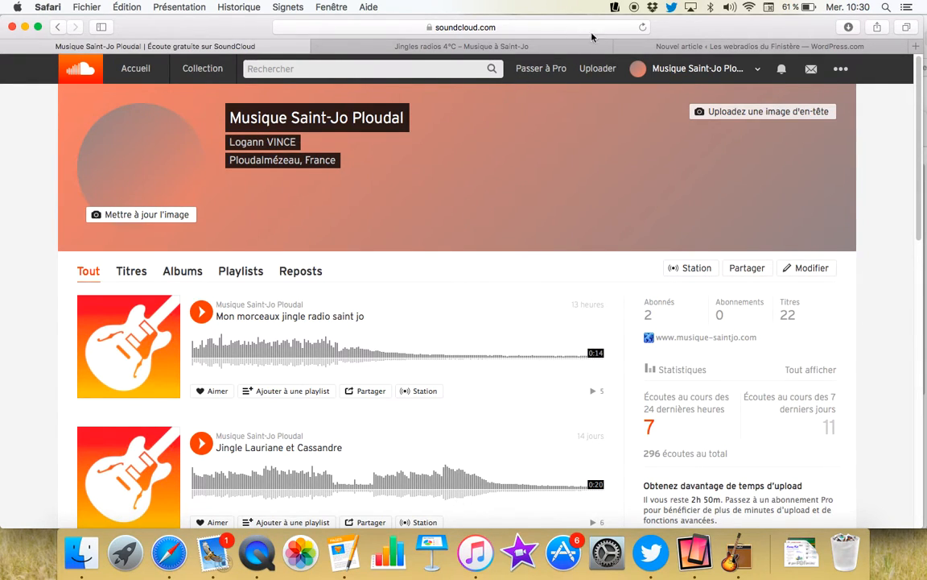
# Upload the audio file "radio saint jo.m4a" from the Bureau folder to SoundCloud.
pyautogui.click(599, 70)
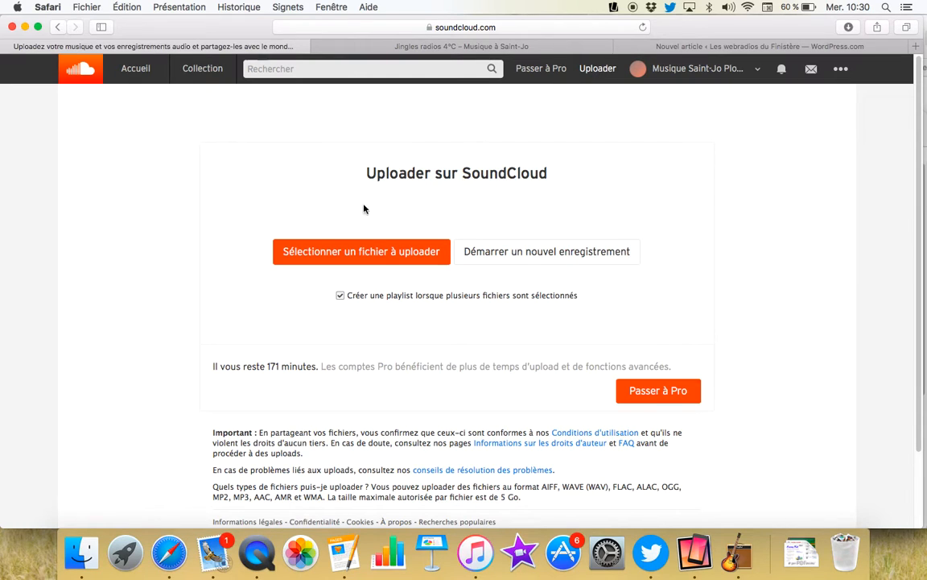
pyautogui.click(385, 252)
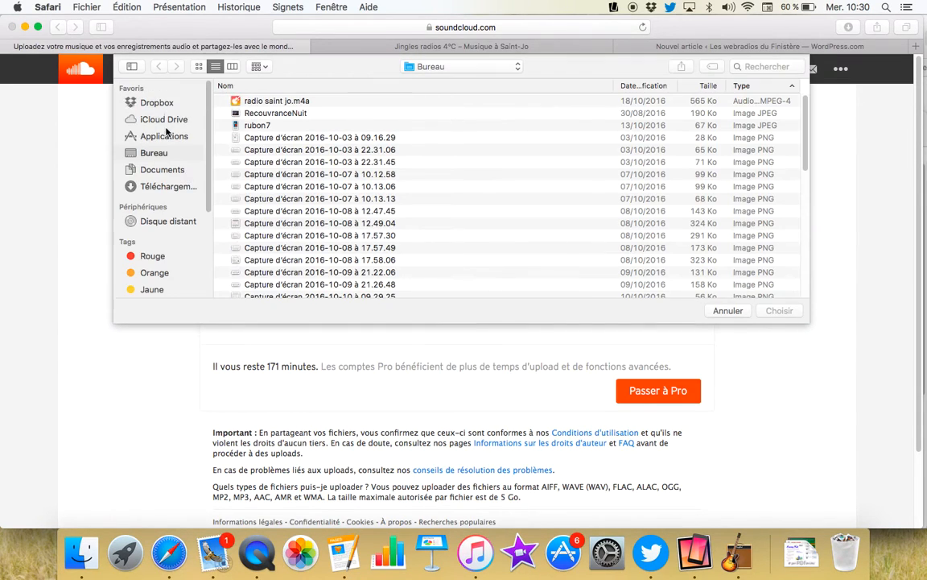
pyautogui.click(287, 100)
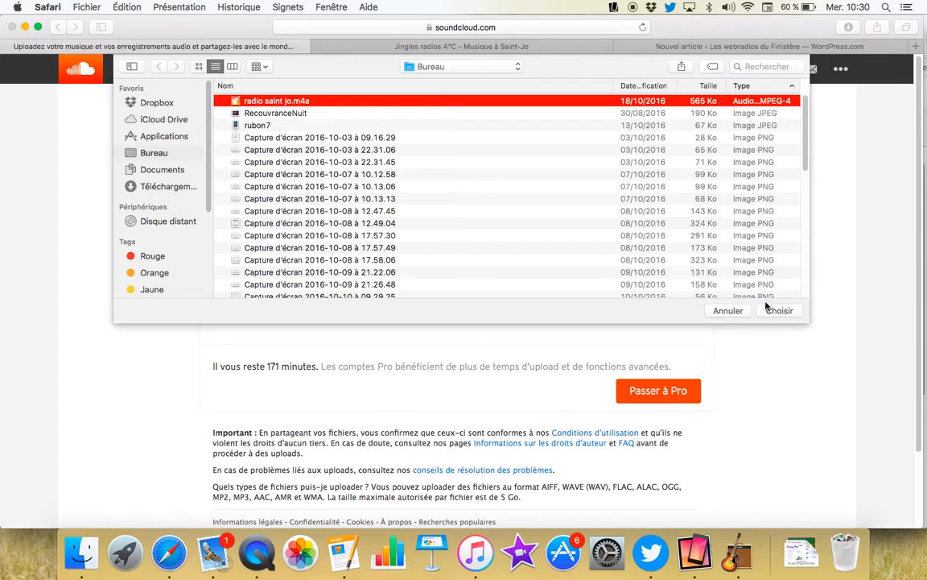
pyautogui.click(782, 311)
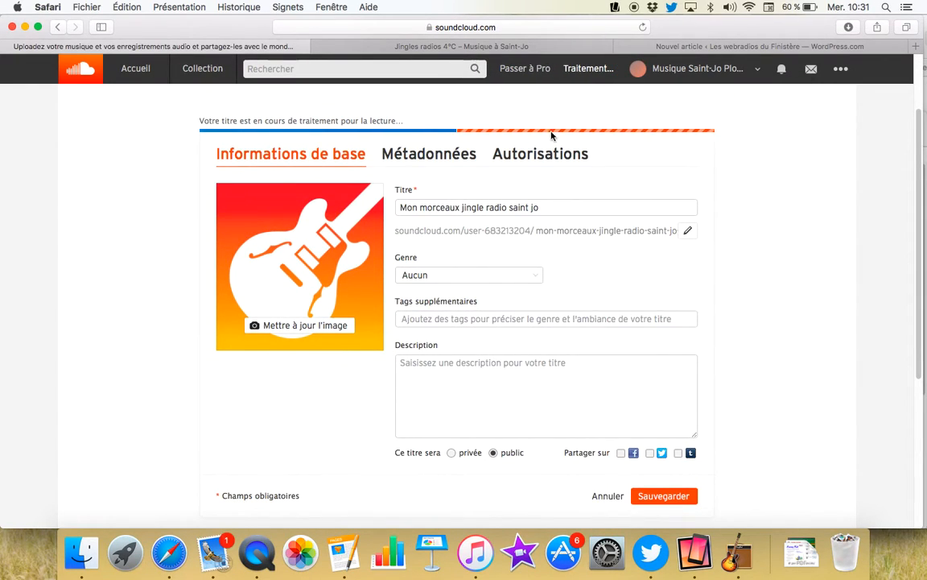
# Title the uploaded track "Radio SaintJo" and save it as a public track.
pyautogui.click(484, 207)
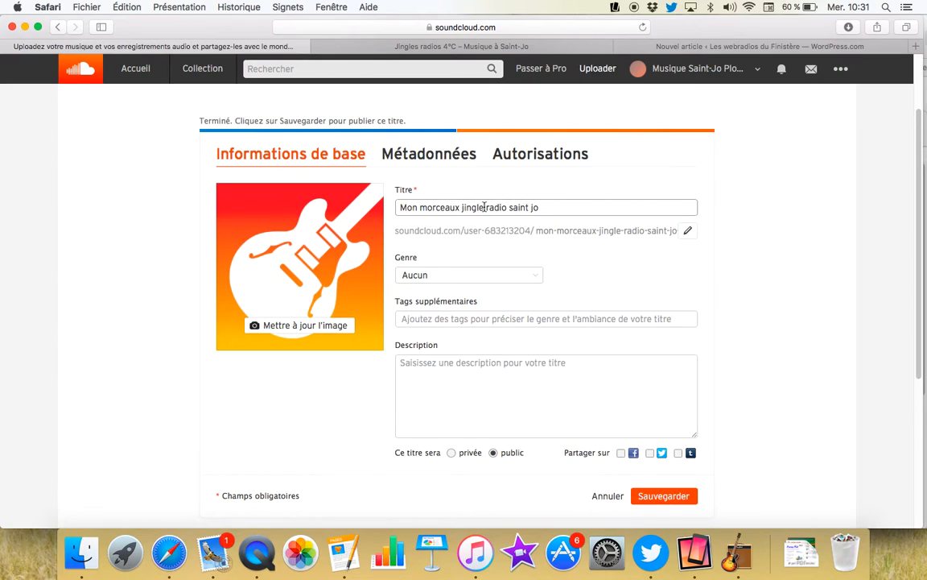
pyautogui.moveTo(396, 207); pyautogui.dragTo(539, 204)
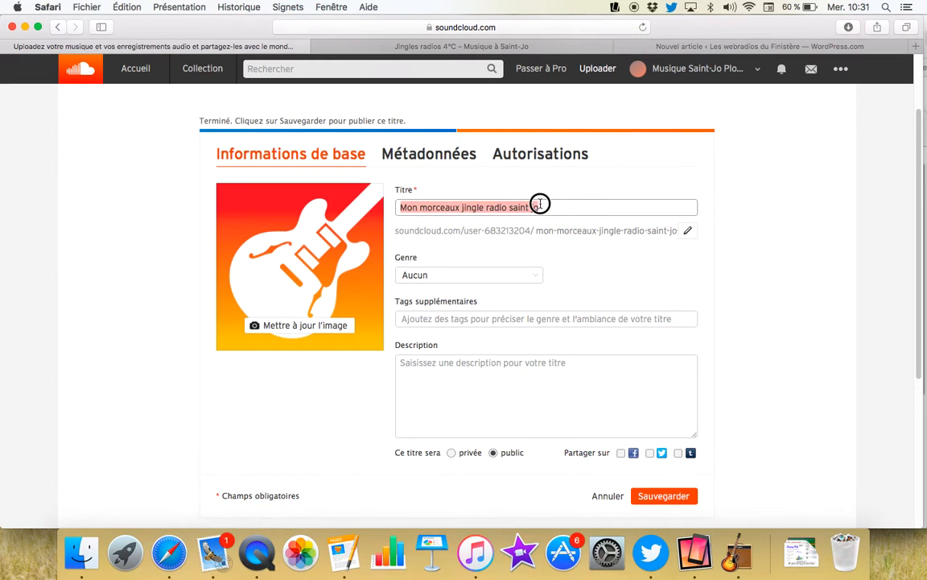
pyautogui.write('Radio SaintJo')
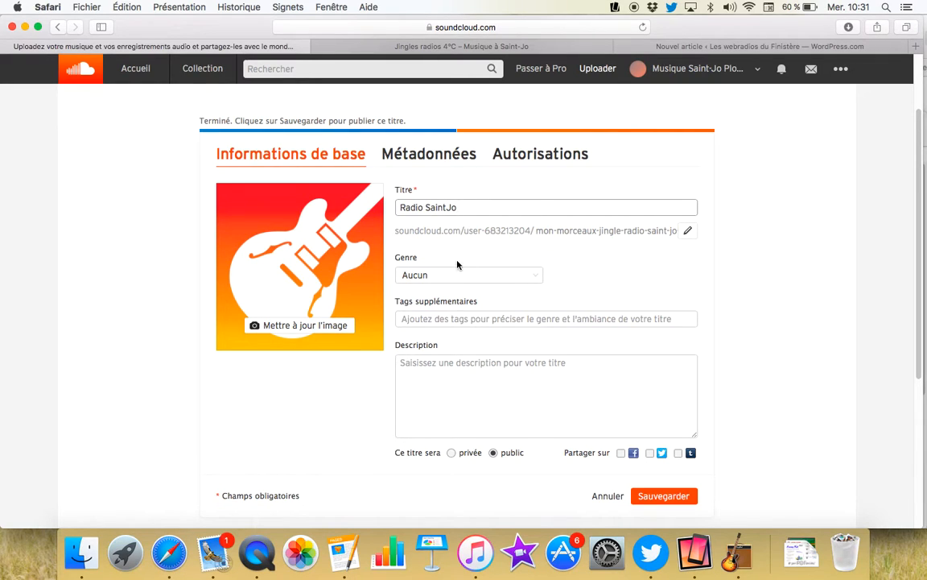
pyautogui.click(424, 377)
pyautogui.scroll(-2, 463, 435)
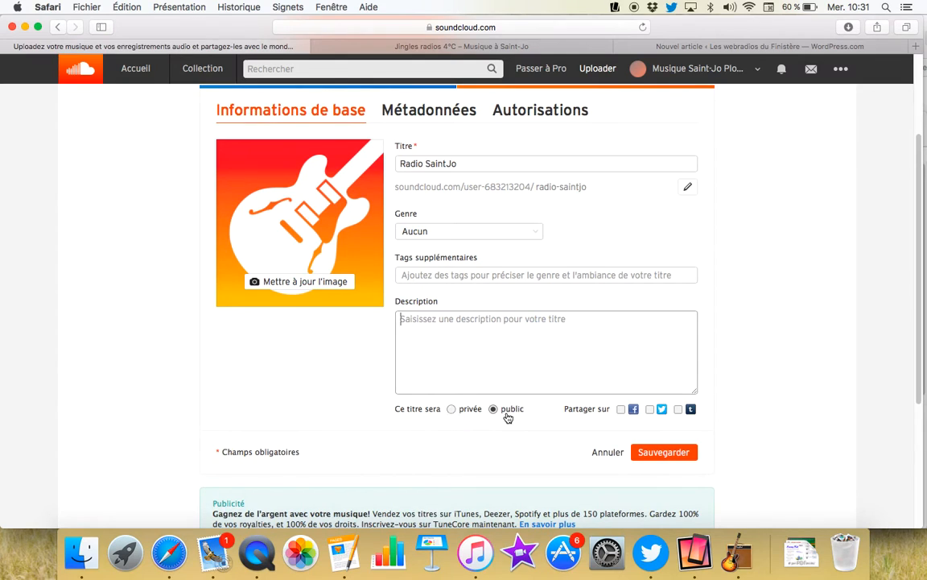
pyautogui.click(661, 452)
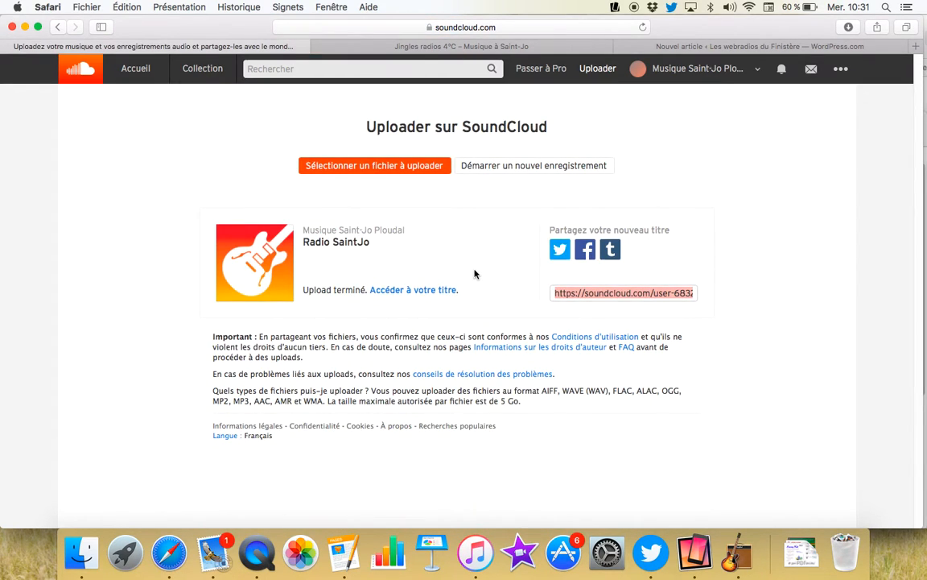
# Copy the new track's share link and open it in a new browser tab.
pyautogui.moveTo(555, 293); pyautogui.dragTo(531, 296)
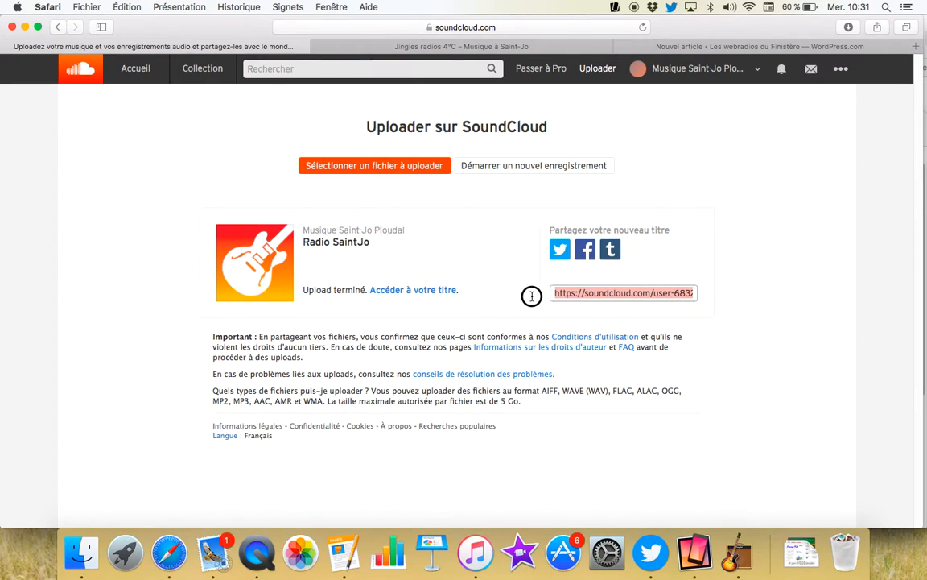
pyautogui.rightClick(600, 293)
pyautogui.click(625, 347)
pyautogui.press('super+t')
pyautogui.rightClick(357, 31)
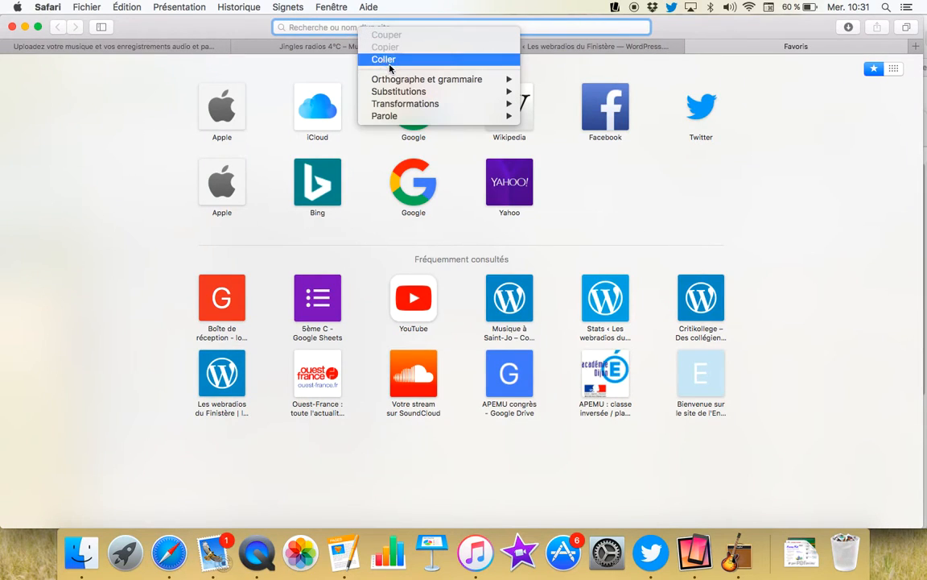
pyautogui.click(361, 58)
pyautogui.press('Return')
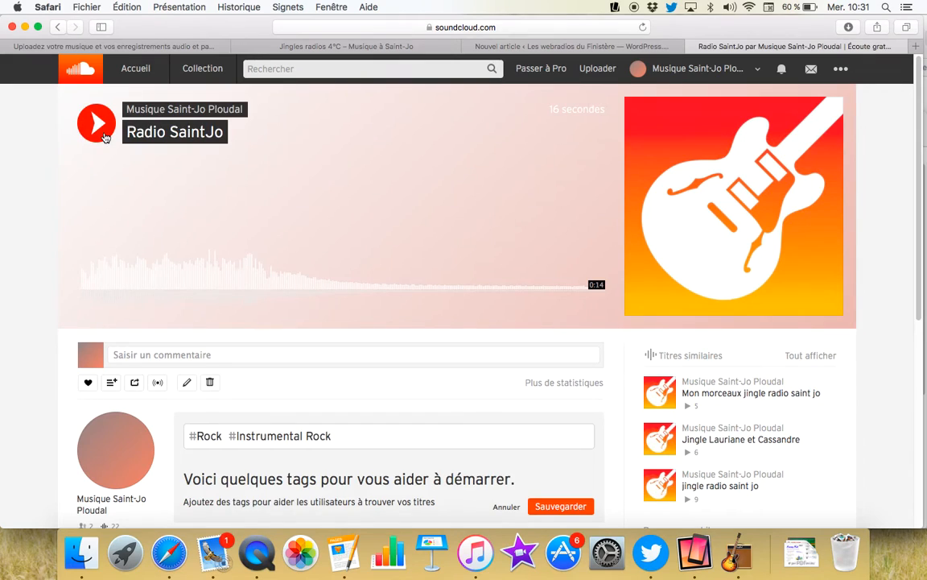
# Play part of the Radio SaintJo track, pause it, and close its page to return to the Jingles radios 4°C page.
pyautogui.click(103, 135)
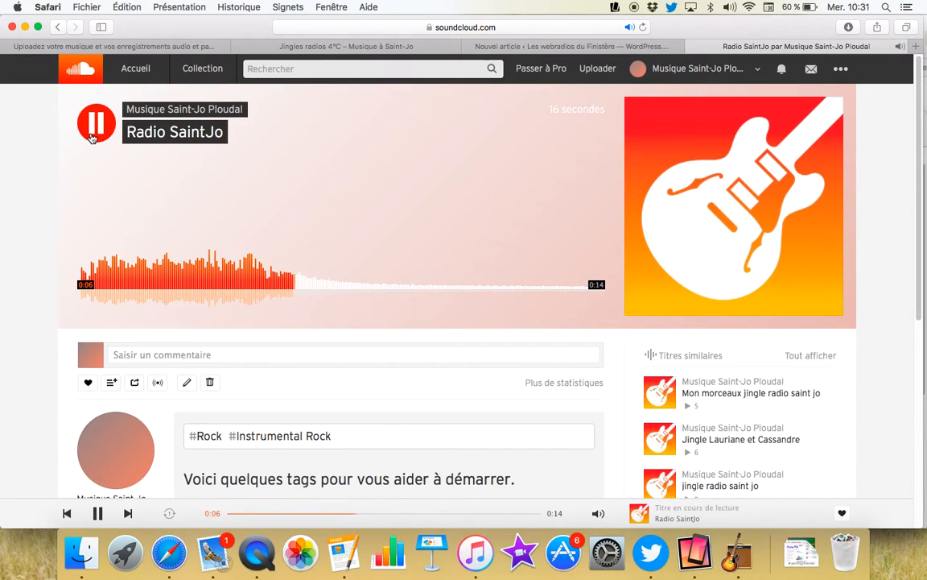
pyautogui.click(95, 124)
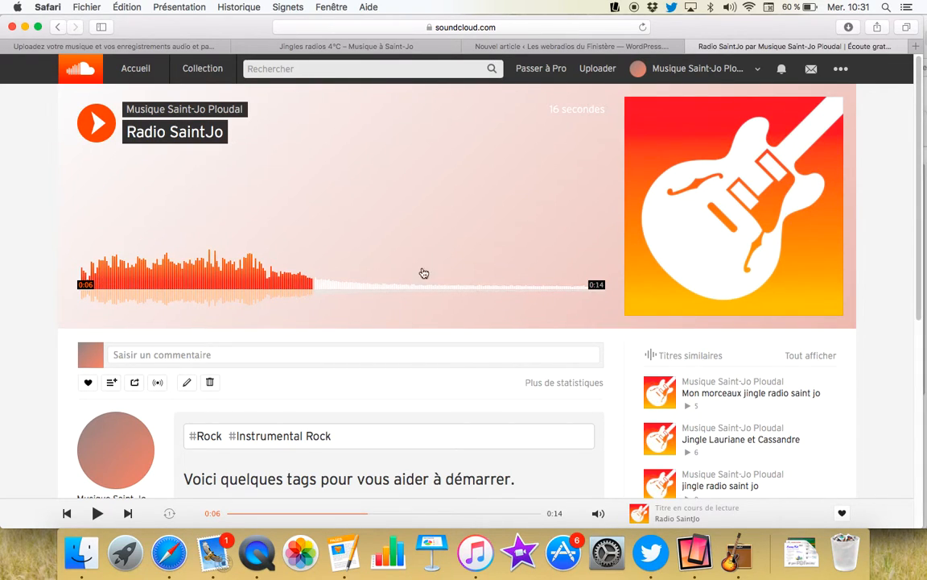
pyautogui.click(693, 48)
pyautogui.click(491, 46)
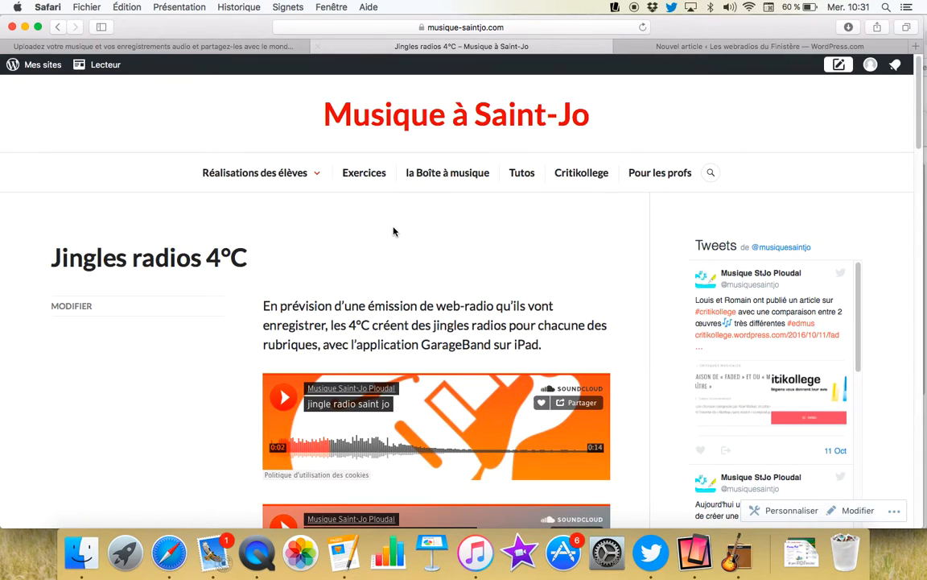
# Return to the SoundCloud profile and bring up the embed options (Embarquer) for the Radio SaintJo track.
pyautogui.click(233, 47)
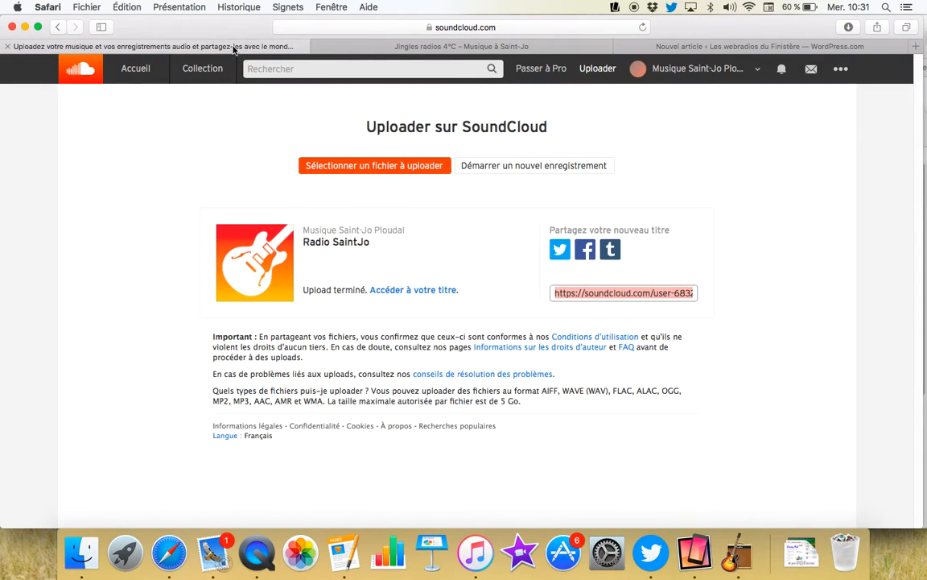
pyautogui.click(672, 69)
pyautogui.click(665, 95)
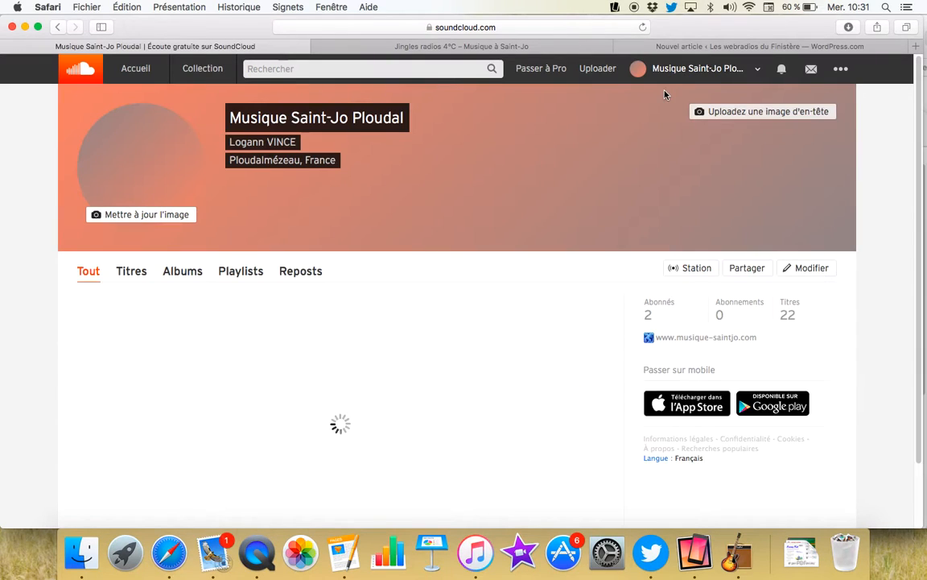
pyautogui.scroll(-1, 400, 273)
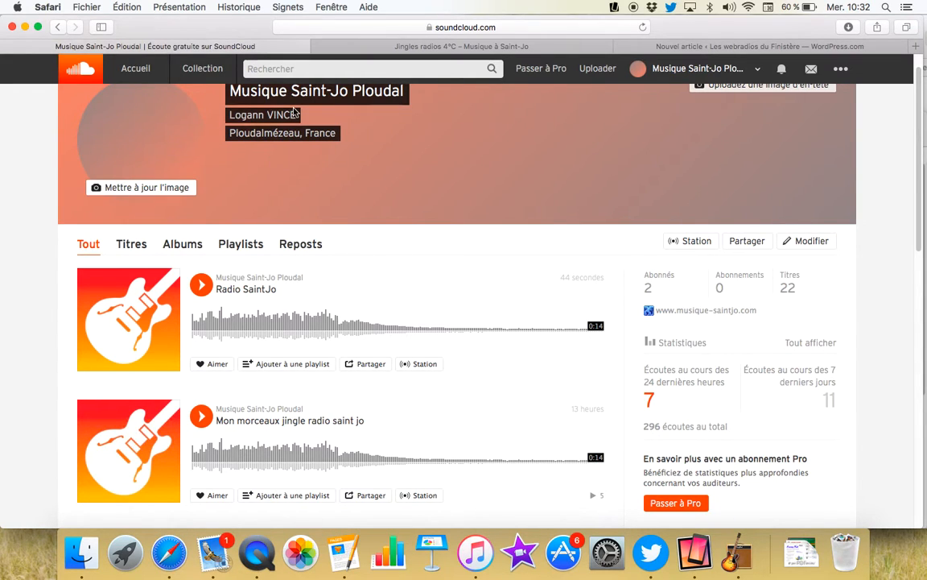
pyautogui.click(363, 364)
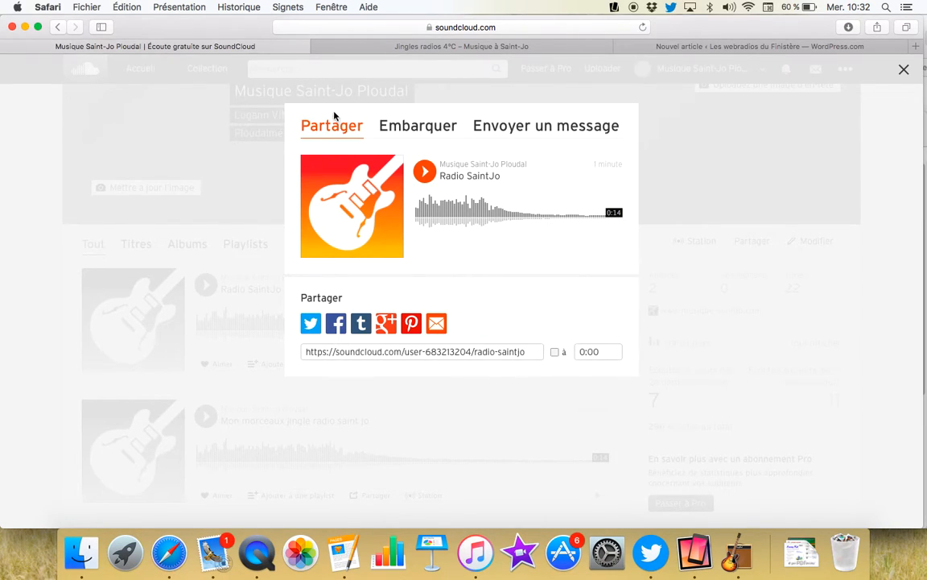
pyautogui.click(405, 135)
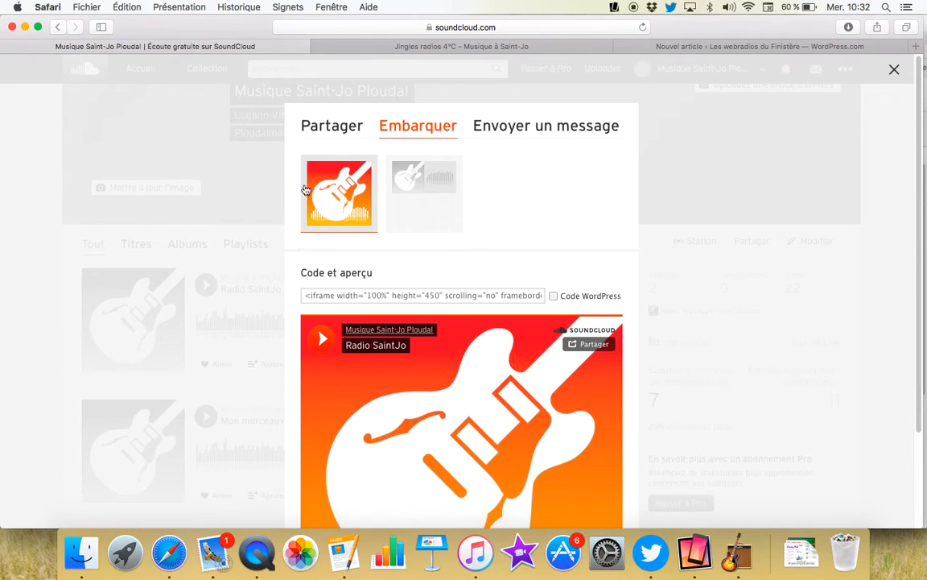
# Choose the compact player style with the small artwork beside the waveform and copy its iframe embed code.
pyautogui.click(317, 299)
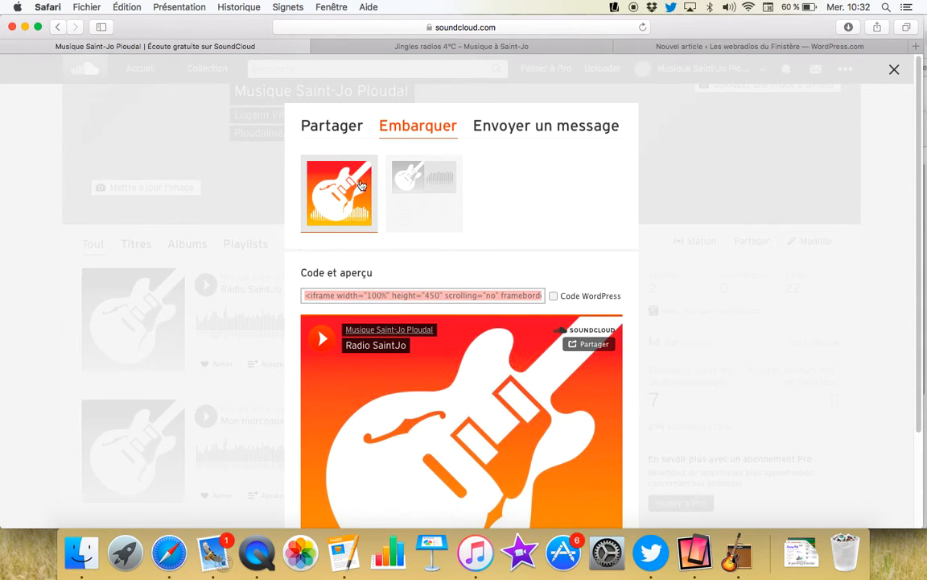
pyautogui.scroll(-3, 374, 427)
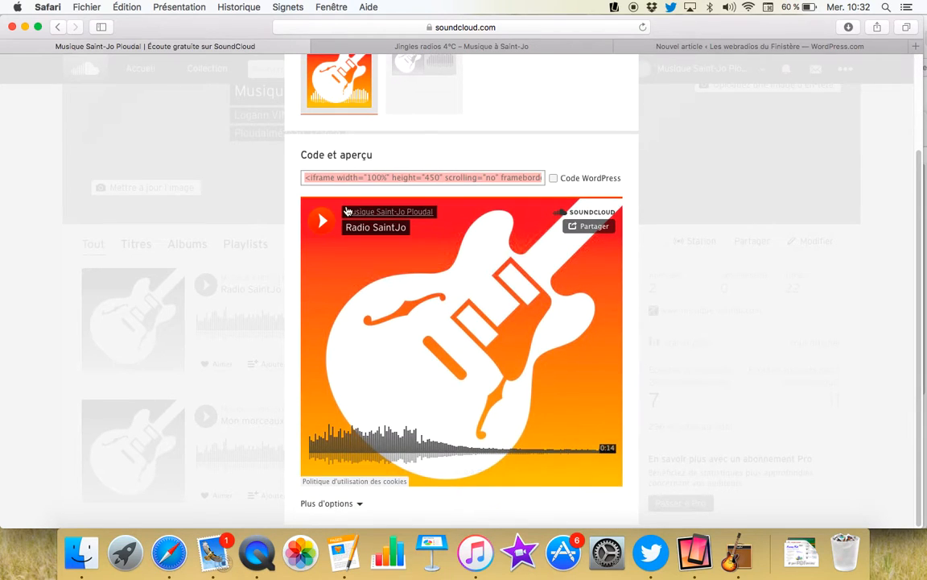
pyautogui.click(412, 100)
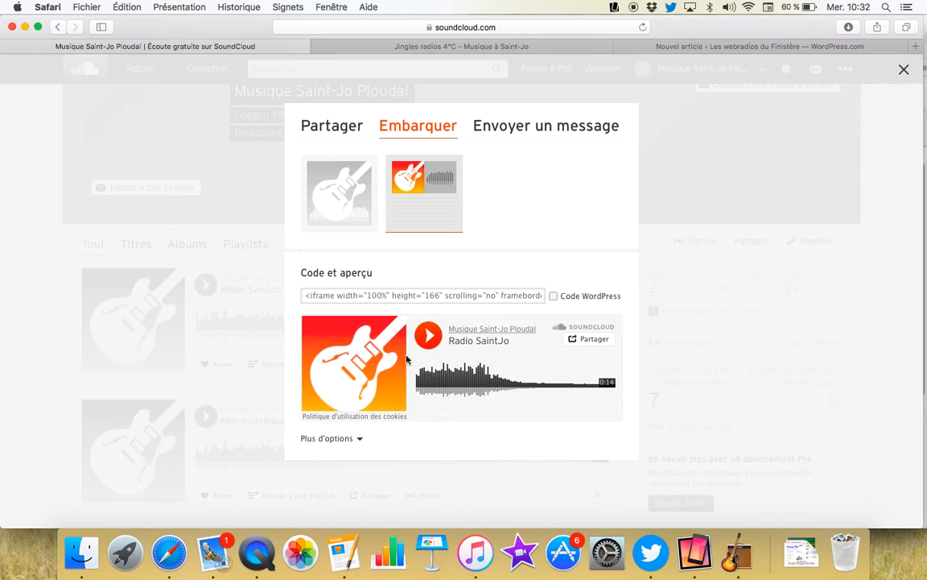
pyautogui.click(394, 297)
pyautogui.rightClick(395, 299)
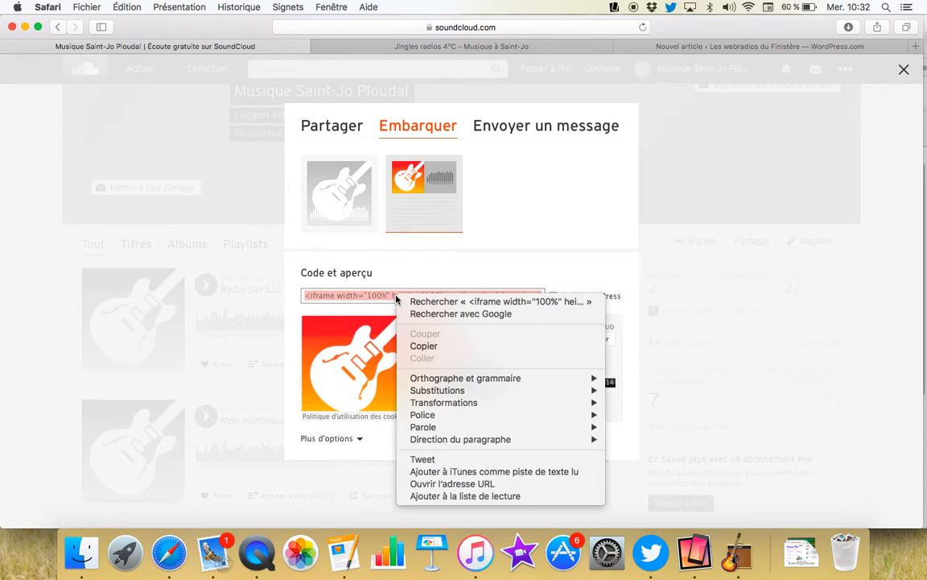
pyautogui.click(402, 344)
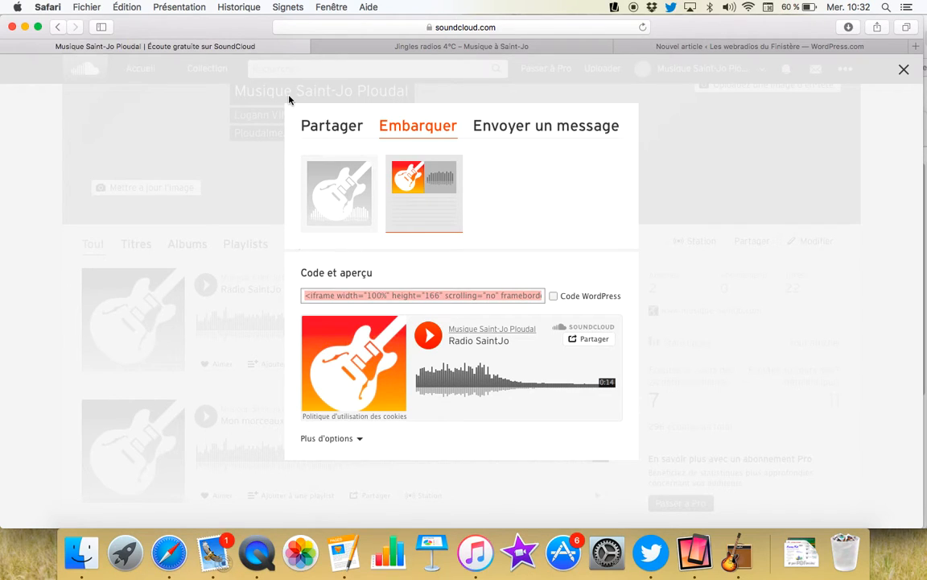
# Paste the iframe embed code into the HTML body of the new WordPress article.
pyautogui.click(670, 46)
pyautogui.click(481, 246)
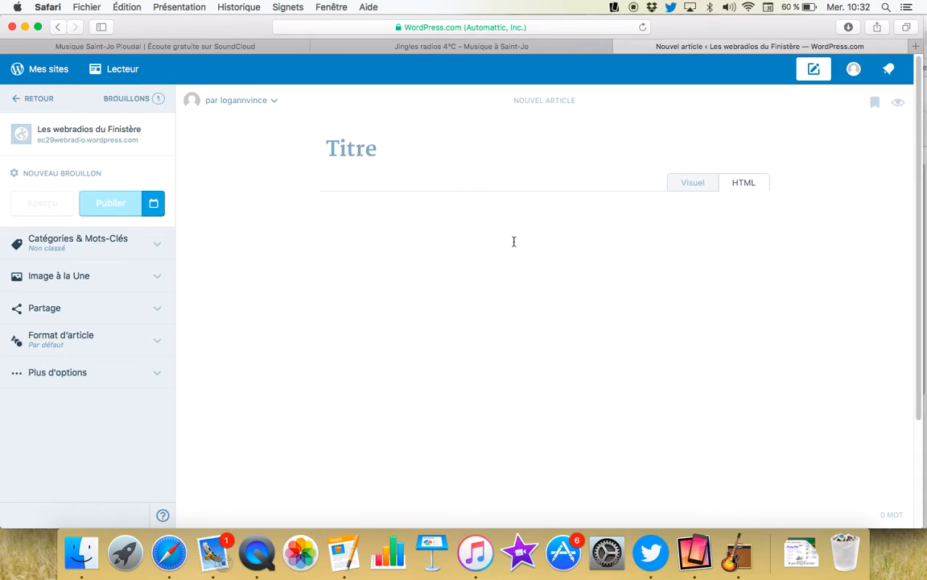
pyautogui.rightClick(471, 244)
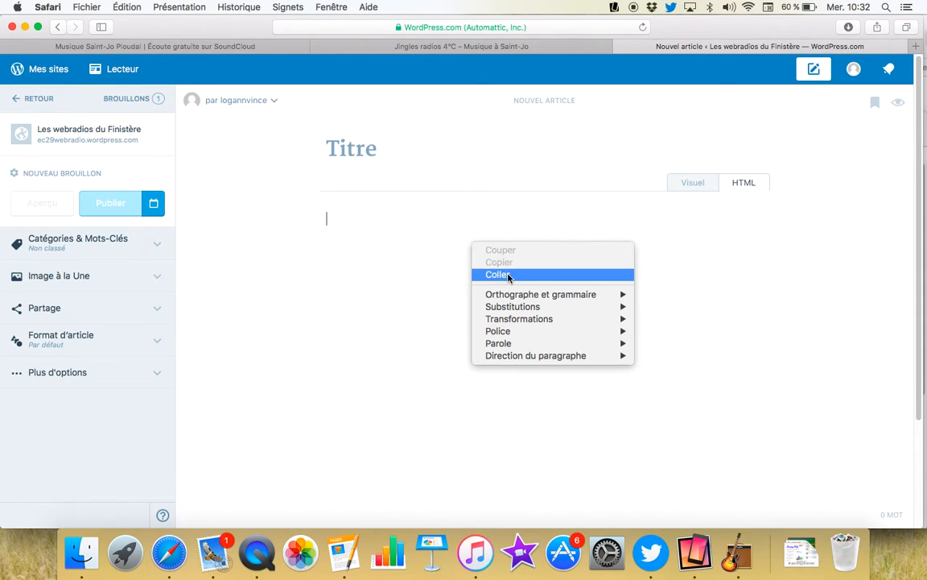
pyautogui.click(483, 271)
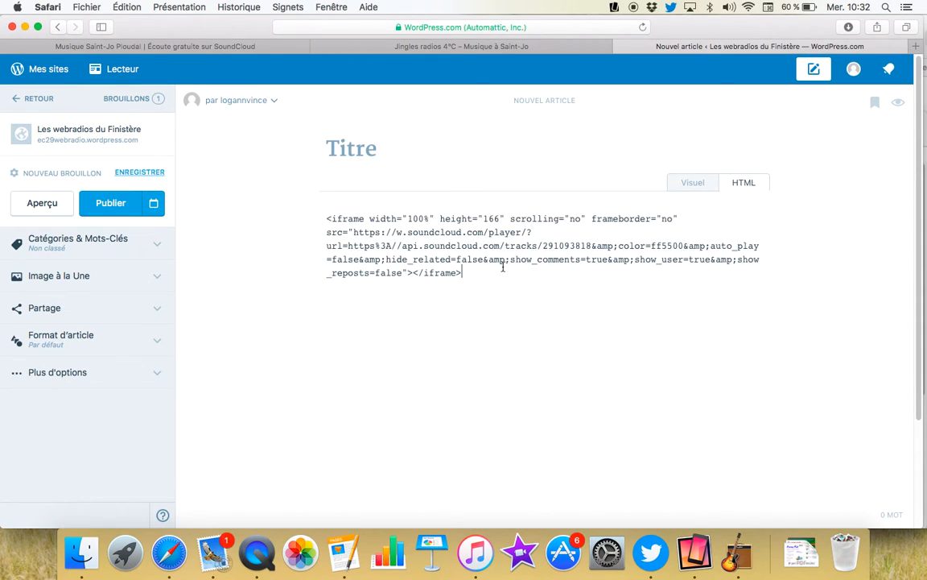
# View the published Jingles radios 4°C page and play its embedded "jingle radio saint jo" track.
pyautogui.click(425, 46)
pyautogui.scroll(-1, 362, 243)
pyautogui.scroll(1, 362, 242)
pyautogui.scroll(-1, 363, 242)
pyautogui.scroll(1, 362, 242)
pyautogui.moveTo(254, 172)
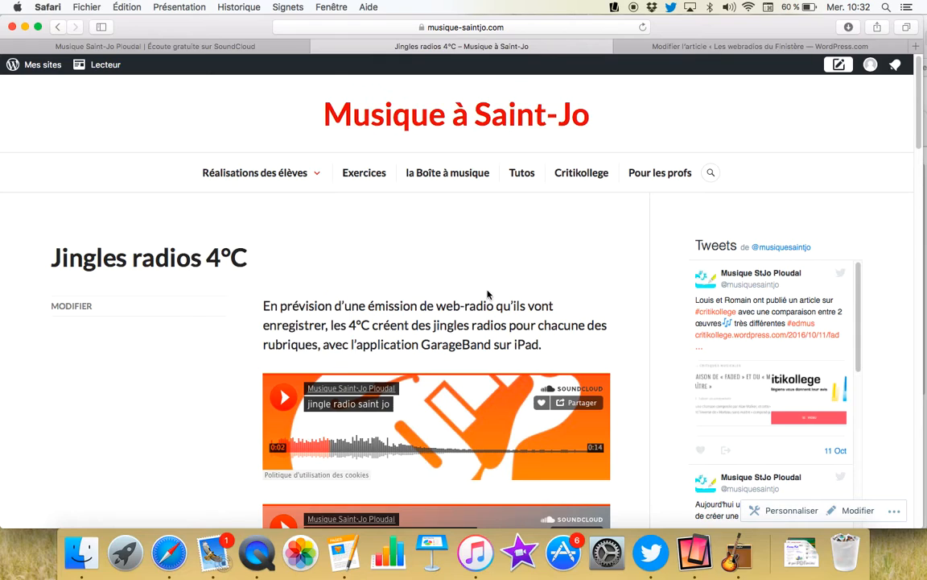
pyautogui.scroll(-1, 499, 295)
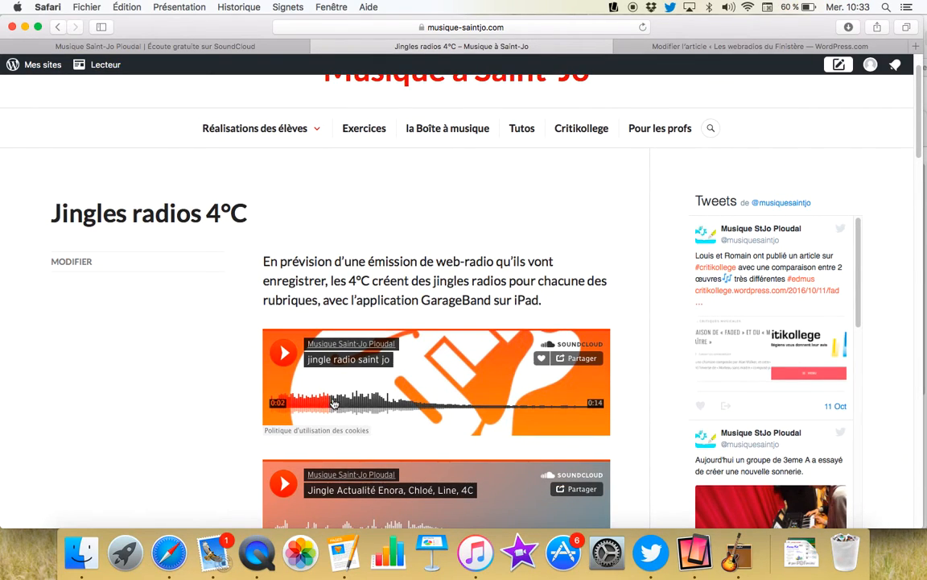
pyautogui.click(283, 352)
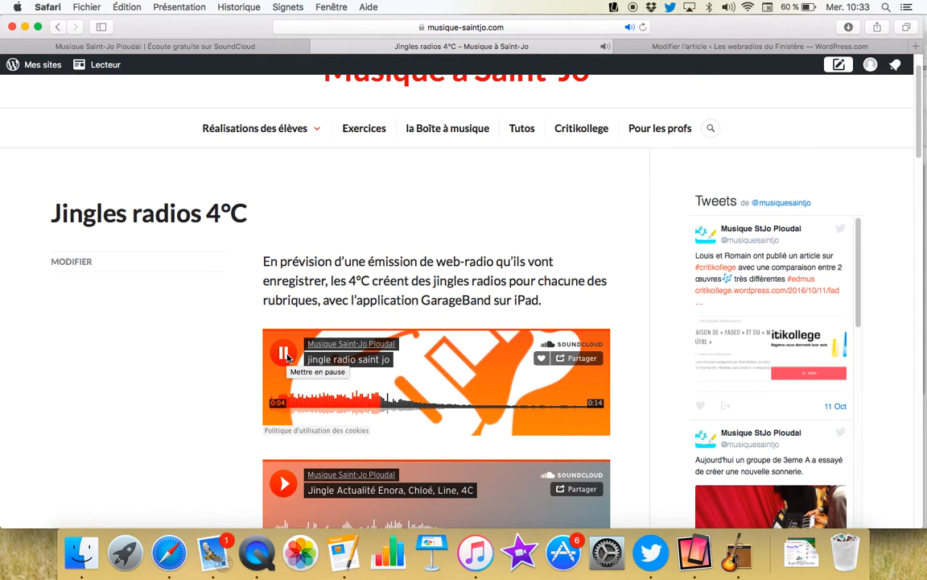
# Pause the embedded "jingle radio saint jo" track on the Jingles radios 4°C page.
pyautogui.click(284, 354)
pyautogui.scroll(2, 437, 256)
pyautogui.scroll(-2, 437, 255)
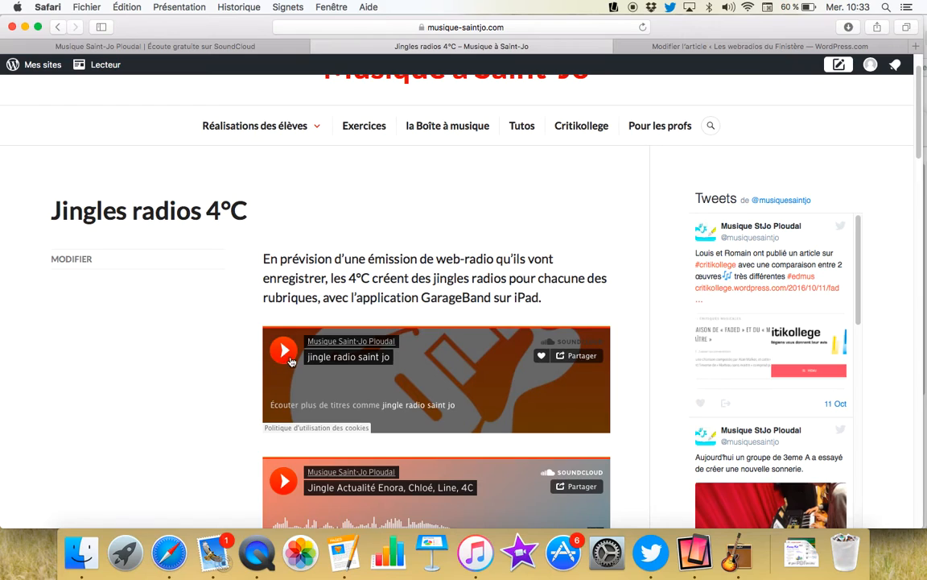
# Return to SoundCloud, close the Radio SaintJo embed options and go to the upload page.
pyautogui.click(193, 47)
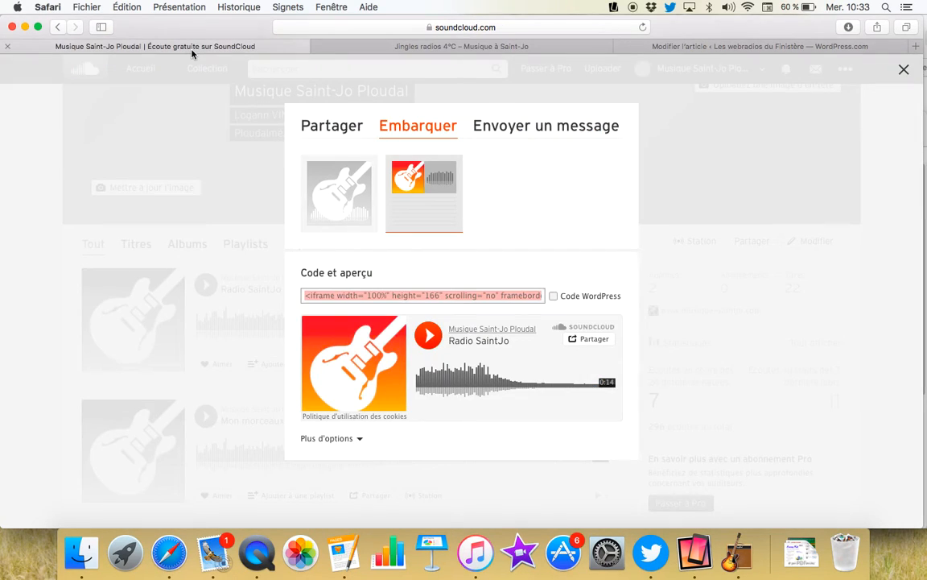
pyautogui.click(904, 70)
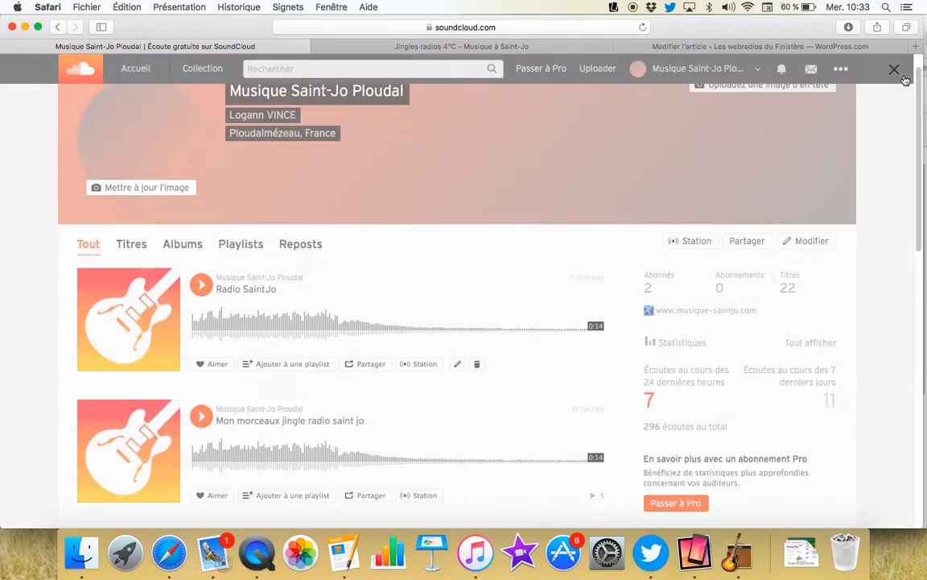
pyautogui.scroll(1, 606, 203)
pyautogui.click(584, 68)
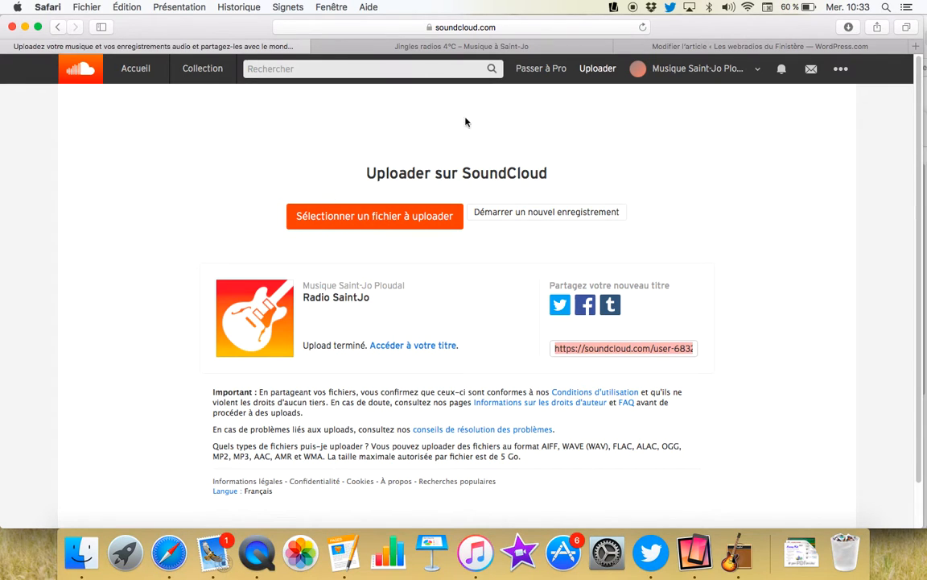
# Start a new recording in SoundCloud, record a few seconds of sound, stop it and upload the recording.
pyautogui.click(534, 212)
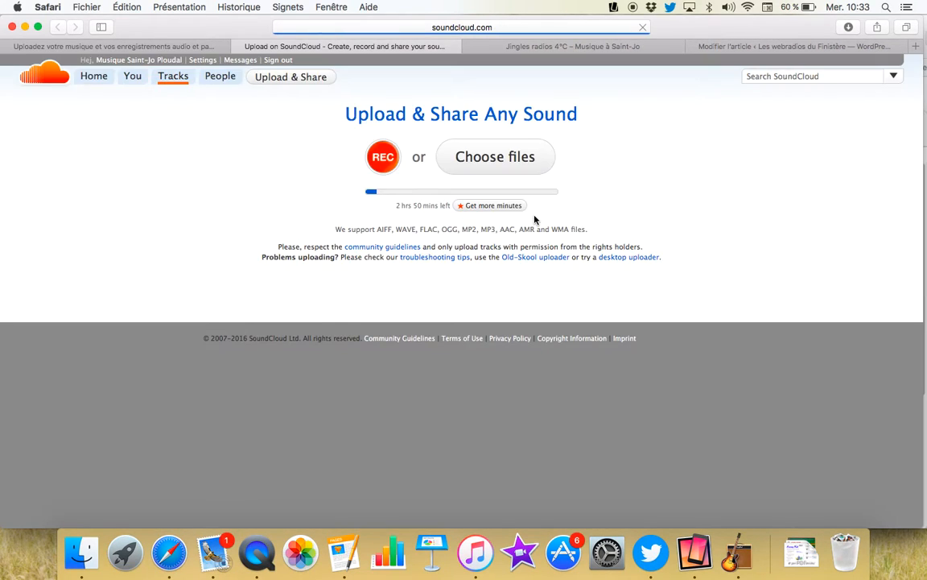
pyautogui.click(384, 158)
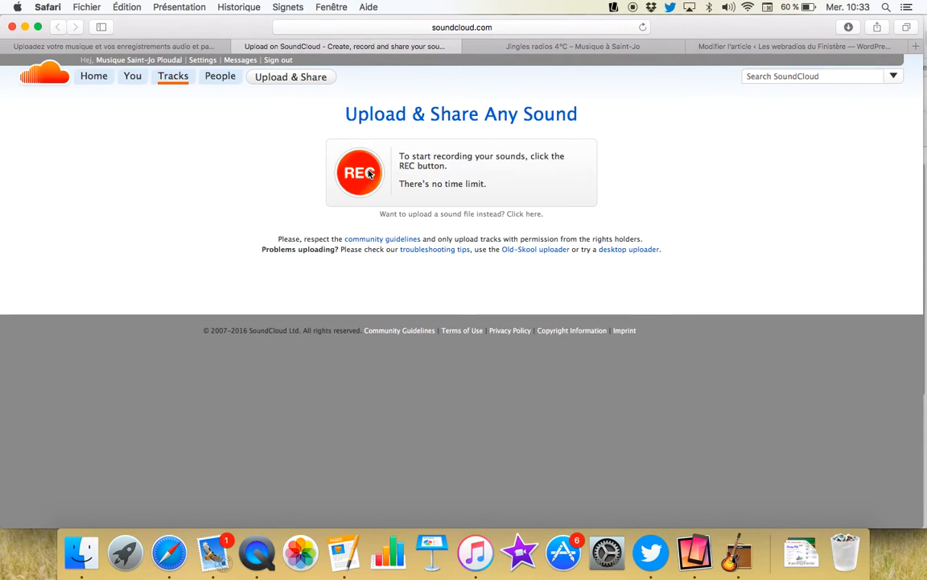
pyautogui.click(369, 174)
pyautogui.click(402, 190)
pyautogui.click(365, 177)
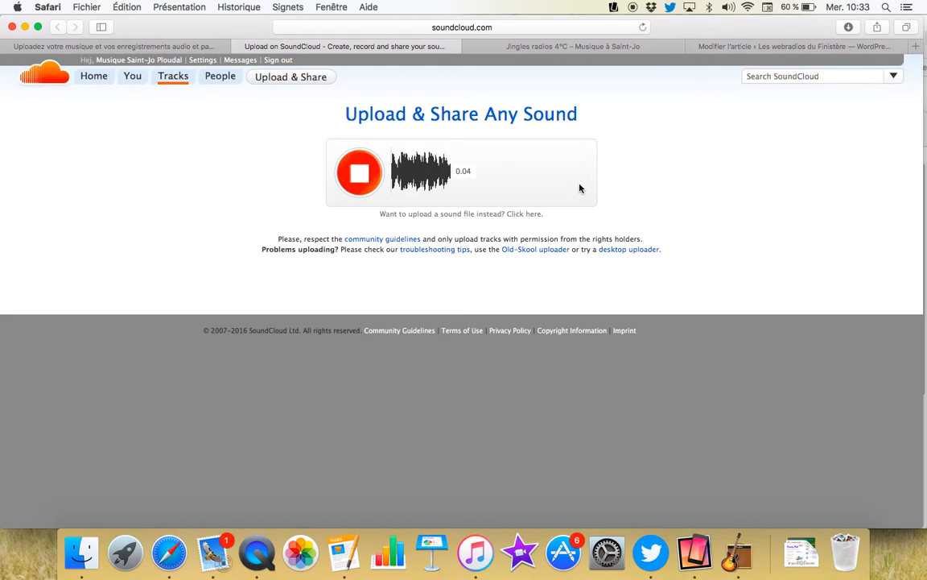
pyautogui.click(361, 170)
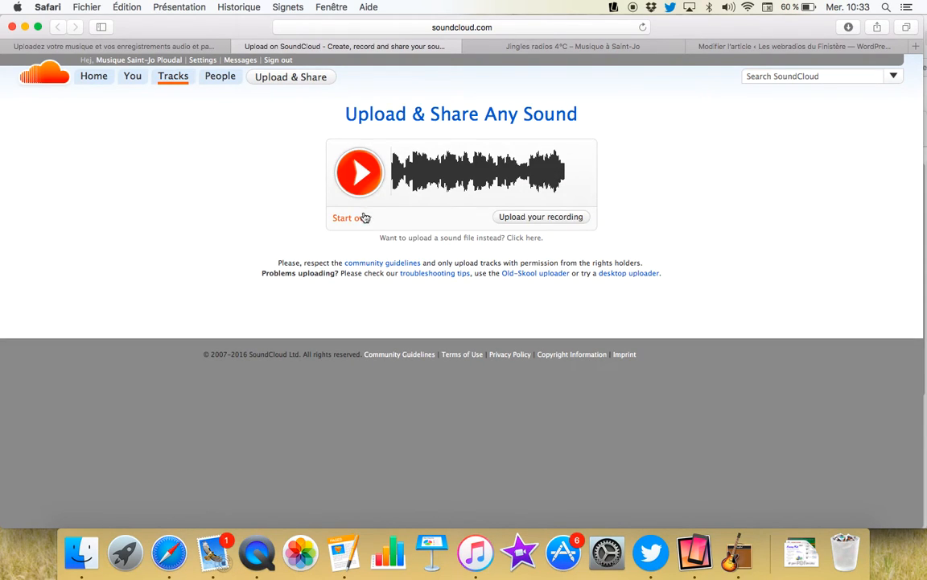
pyautogui.click(541, 218)
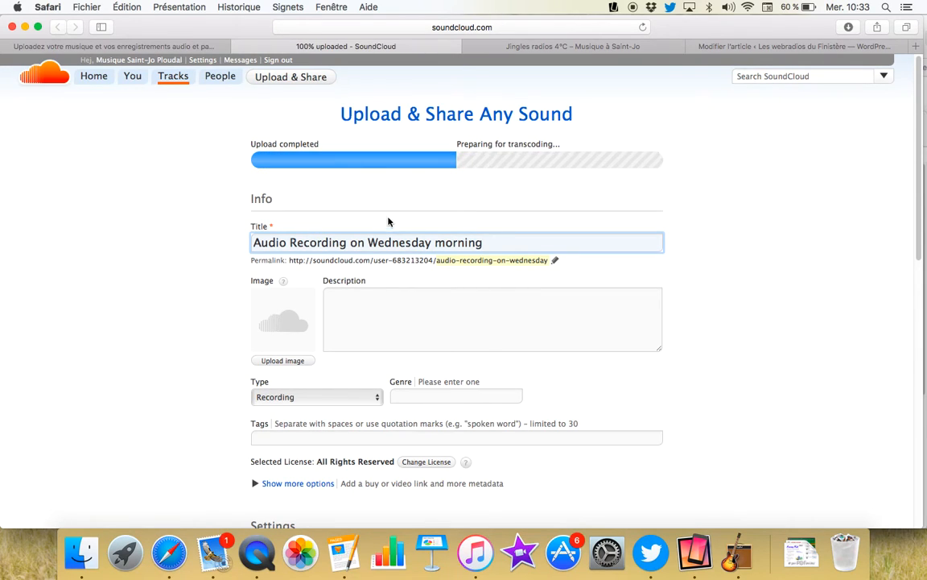
# Close the recording's upload form without saving its details and return to the Uploader sur SoundCloud page.
pyautogui.click(241, 47)
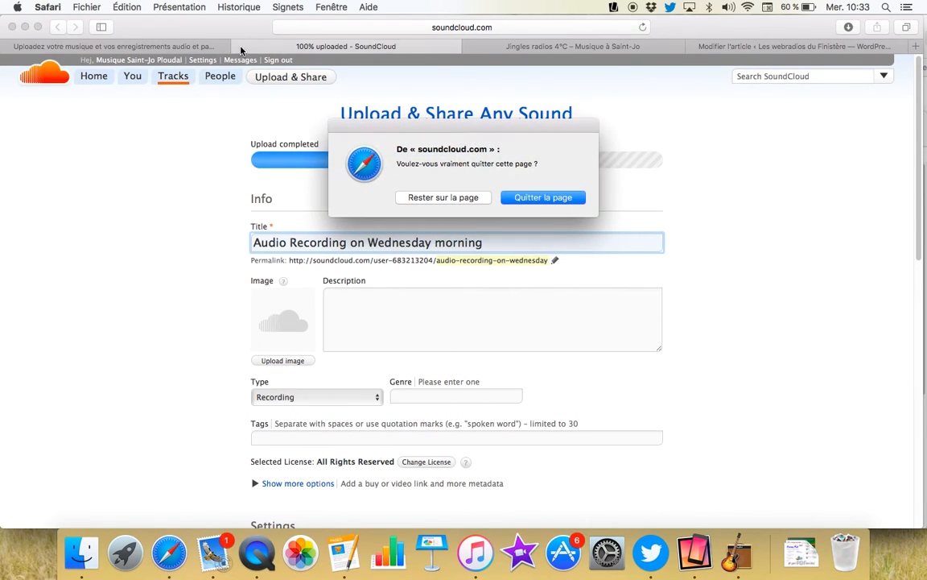
pyautogui.click(471, 199)
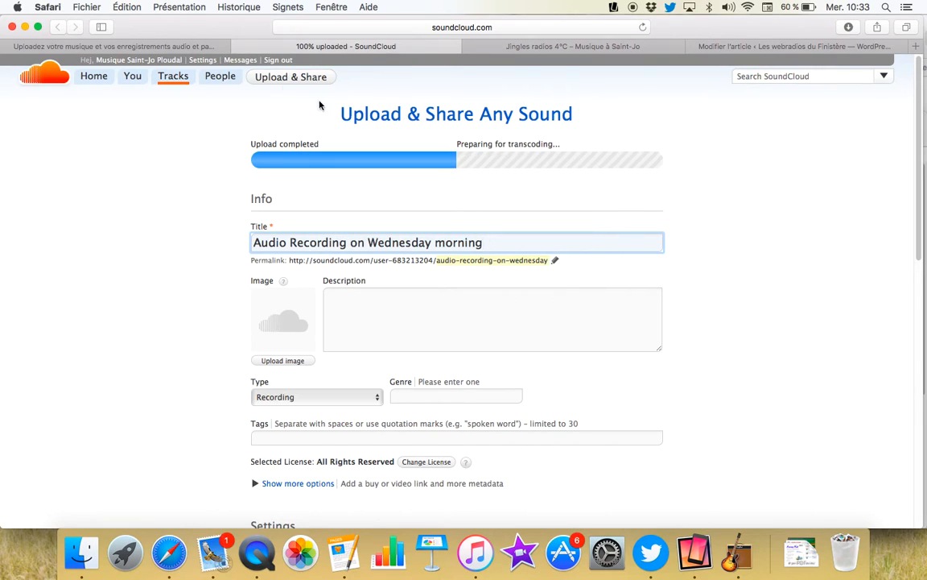
pyautogui.click(239, 46)
pyautogui.click(541, 199)
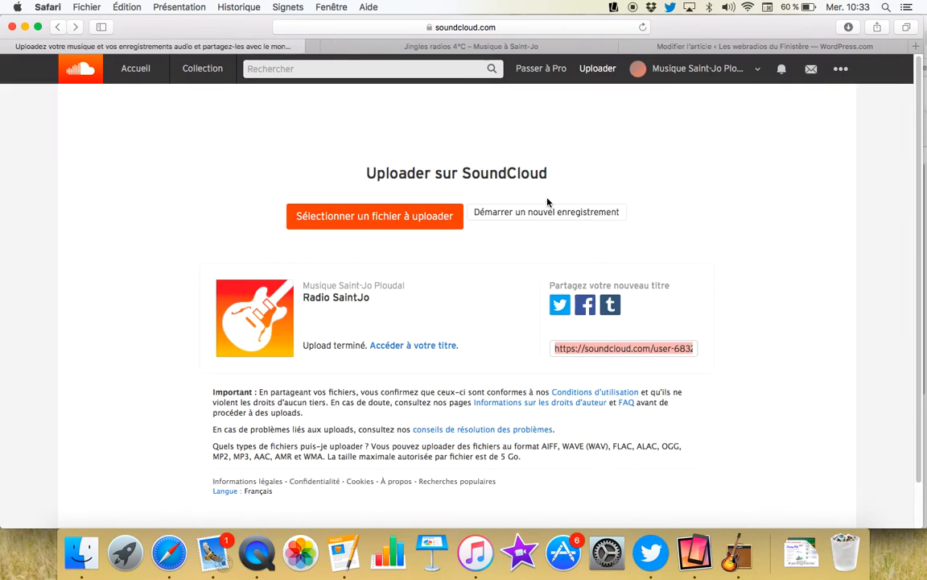